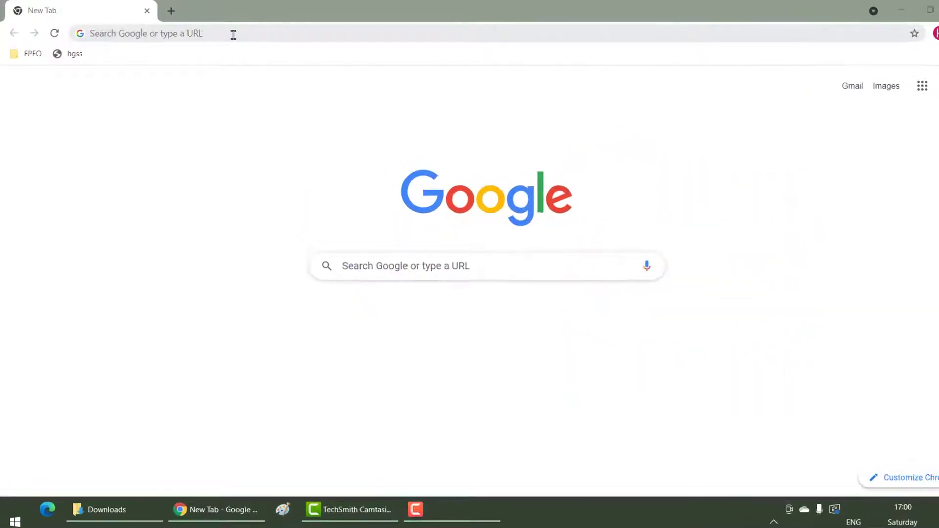
Step: Search the web for 'snagit' and open TechSmith's Snagit store page
left_click(225, 32)
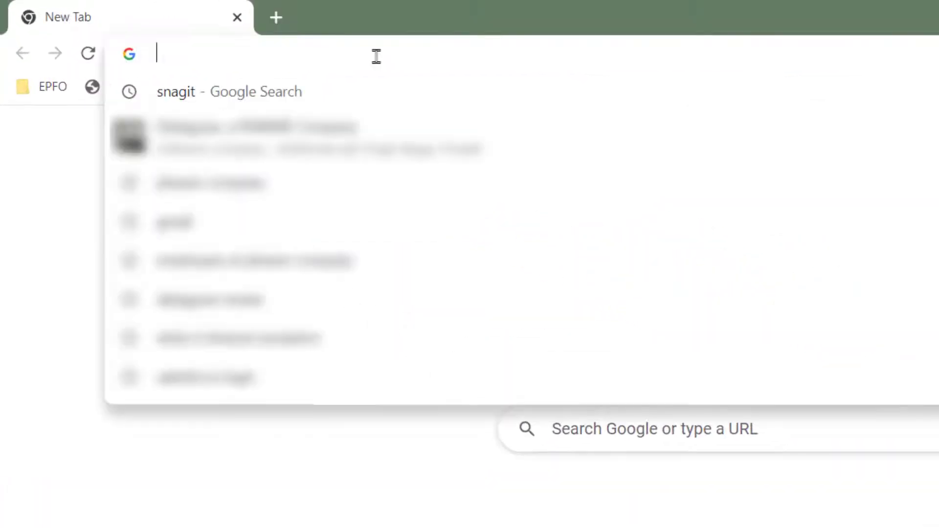
type("snagit")
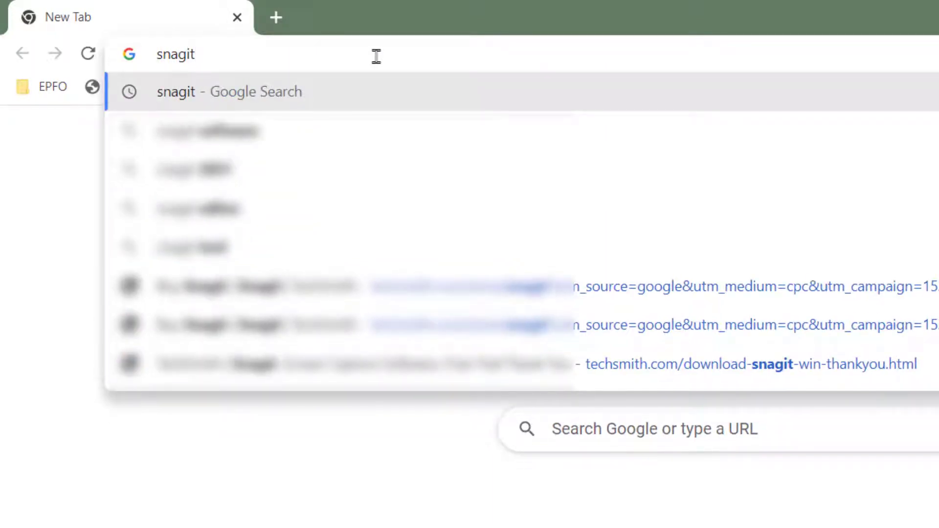
key("Return")
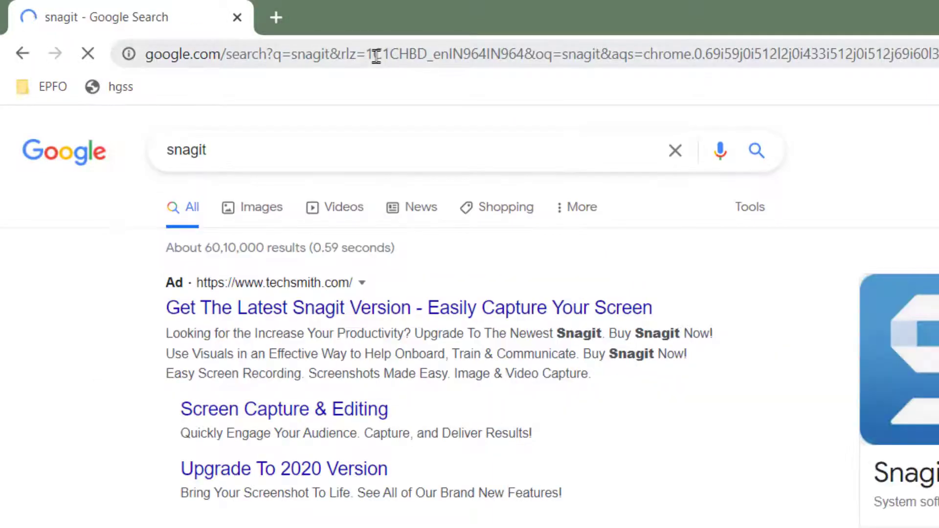
left_click(344, 313)
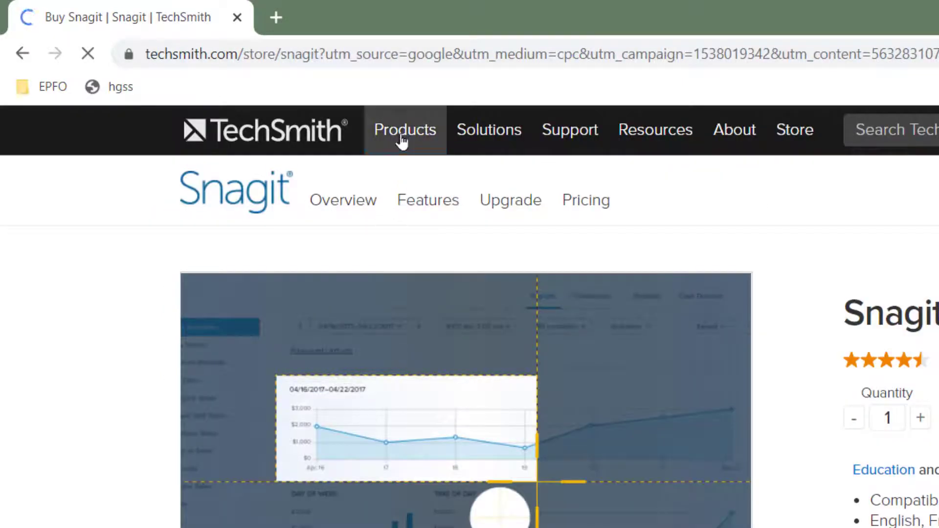
Step: From the Snagit product page, go to Free Trial and start the Windows download
mouse_move(401, 139)
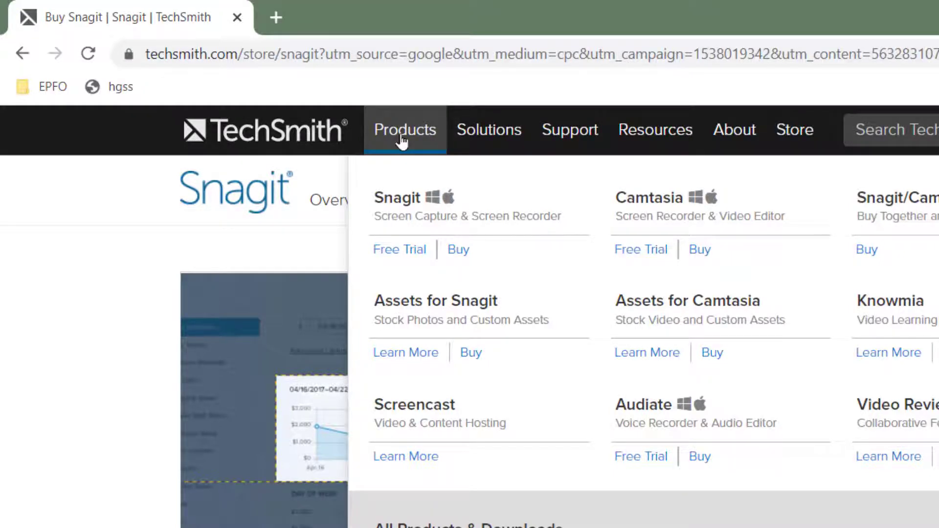
left_click(406, 208)
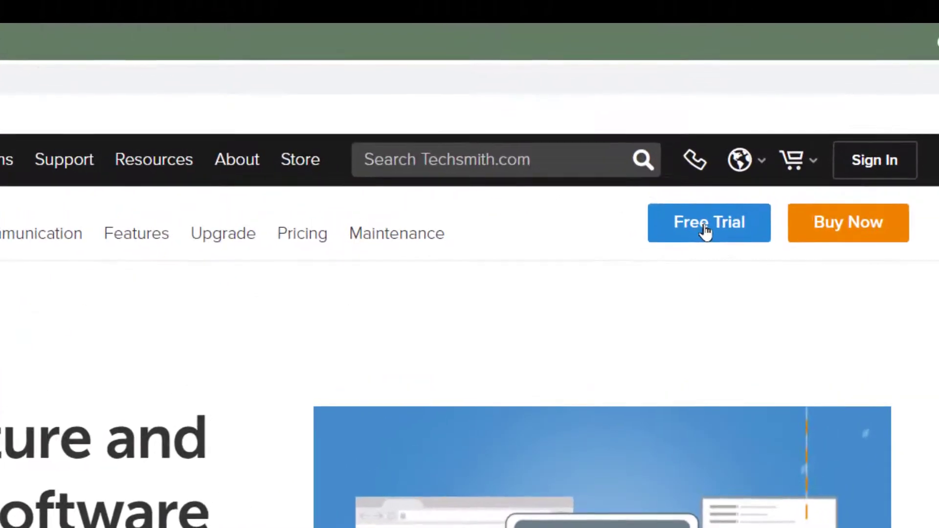
left_click(706, 230)
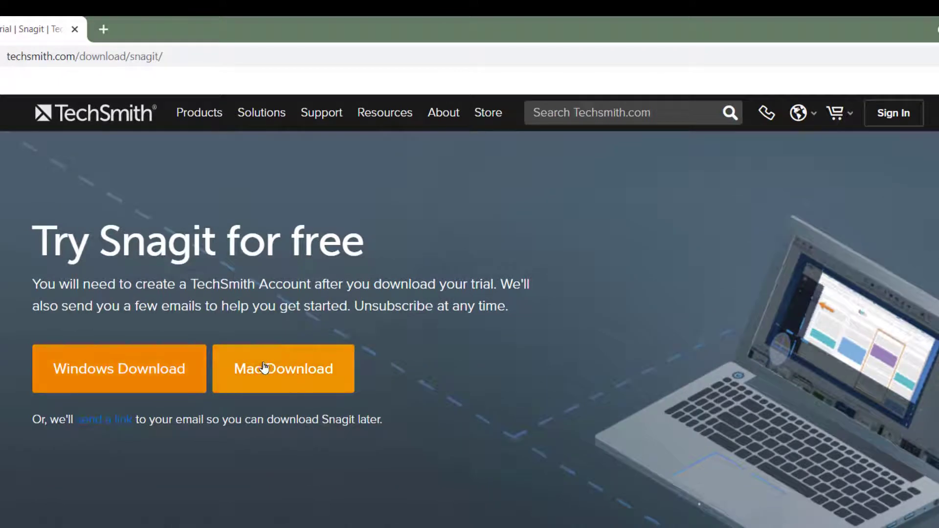
left_click(171, 380)
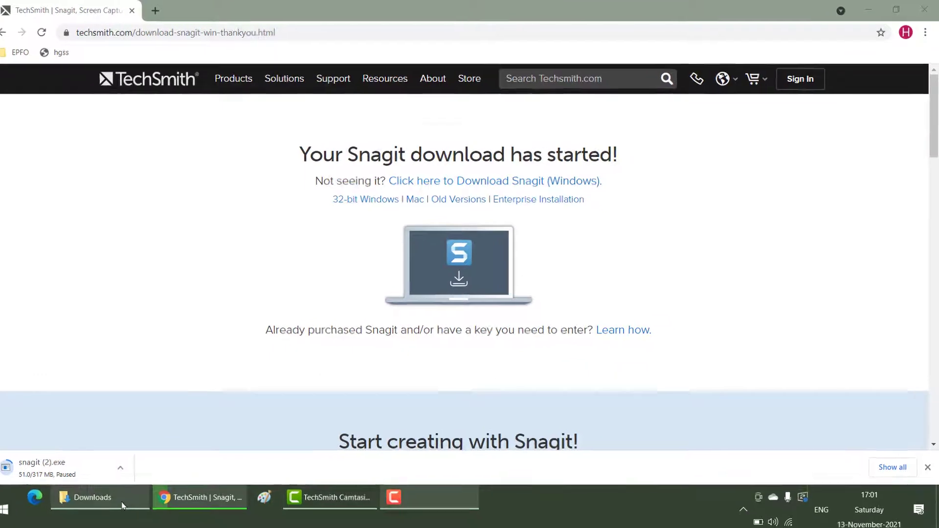
Step: Run the snagit (1) installer from Downloads as administrator
left_click(122, 505)
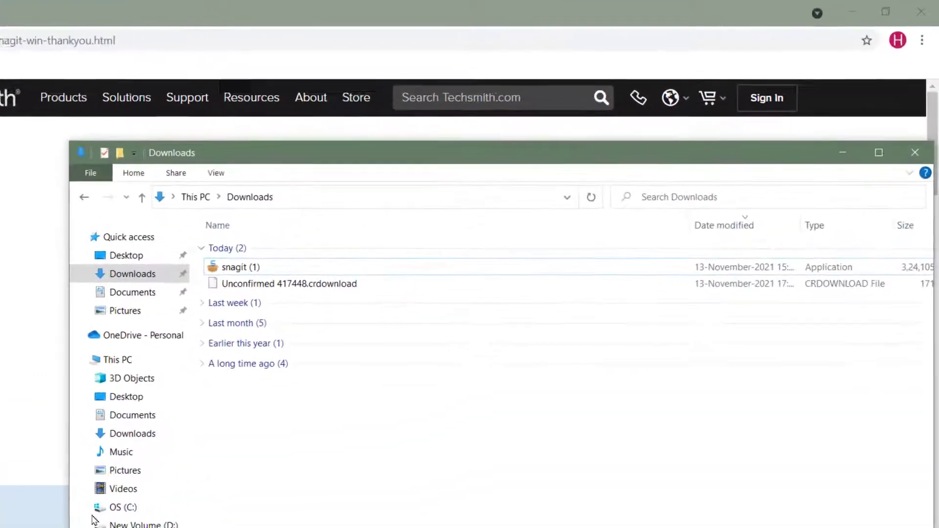
left_click(451, 219)
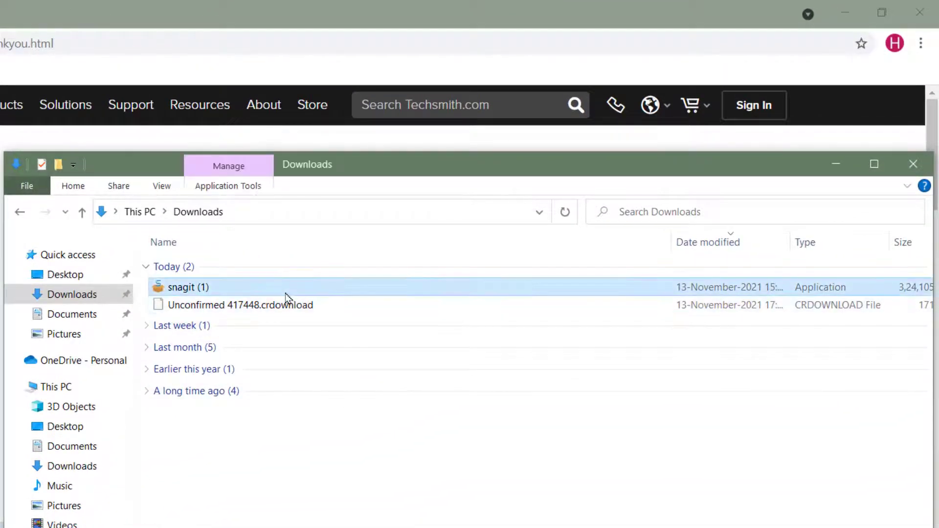
right_click(286, 298)
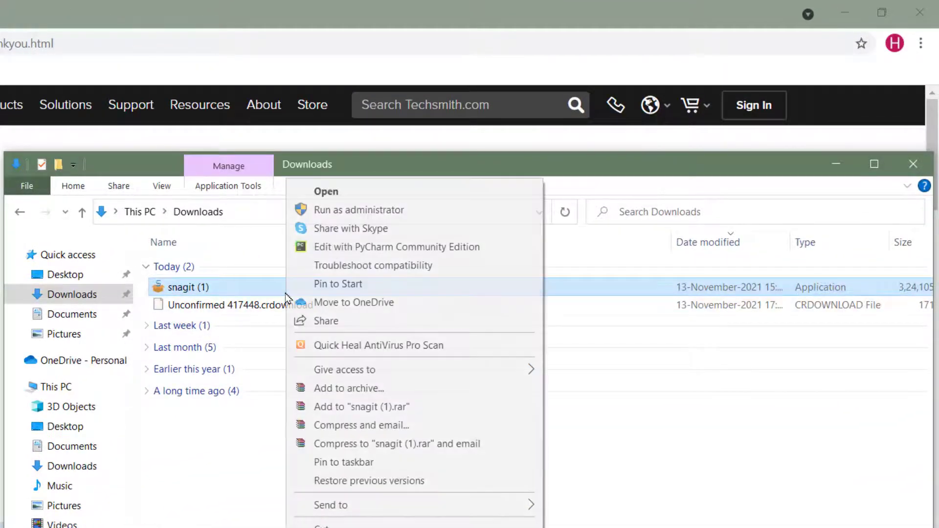
left_click(360, 210)
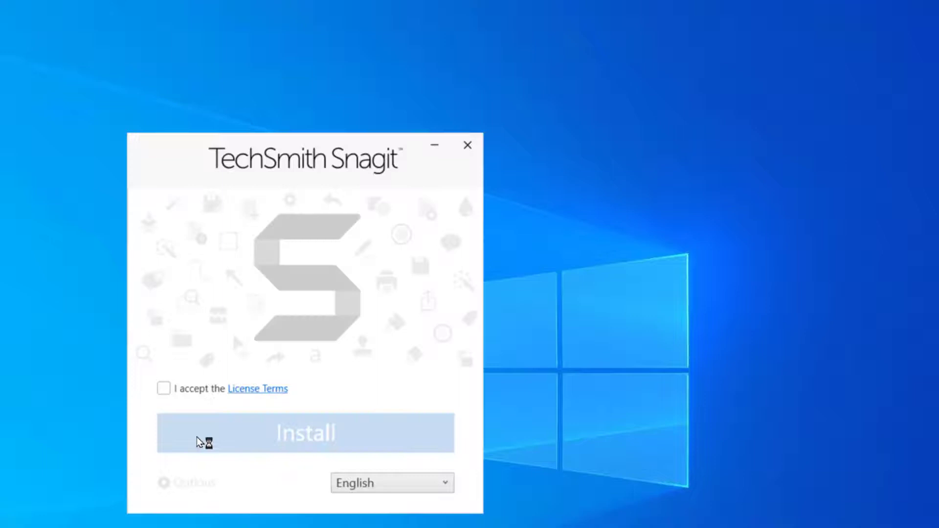
Step: Accept the Snagit license terms and keep English as the installer language
left_click(164, 388)
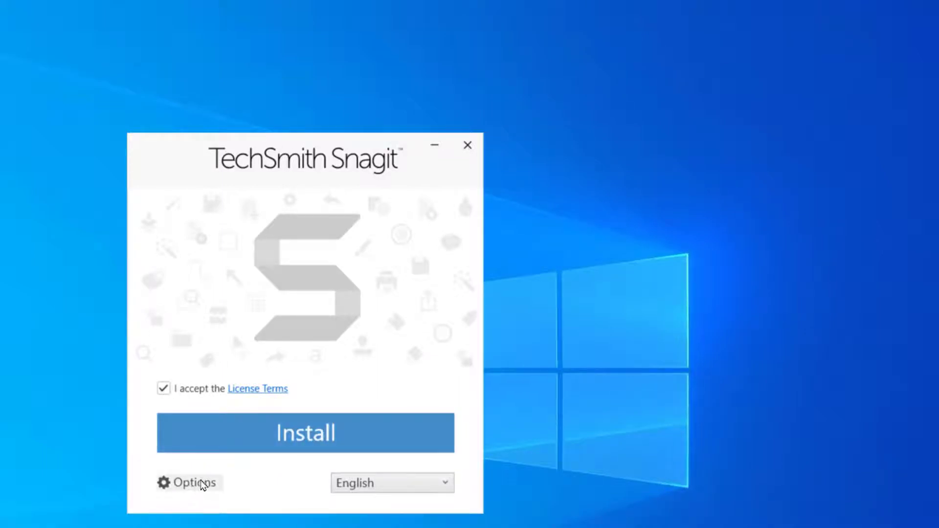
left_click(355, 487)
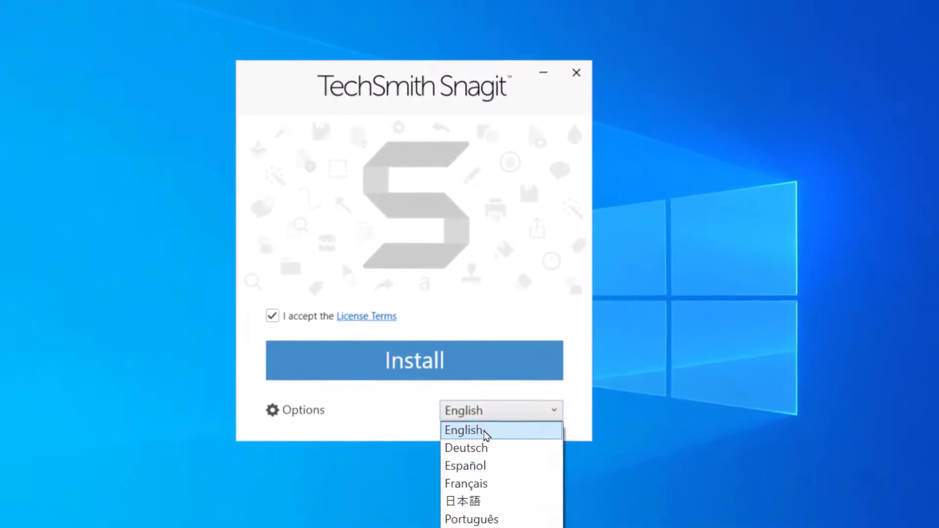
left_click(486, 431)
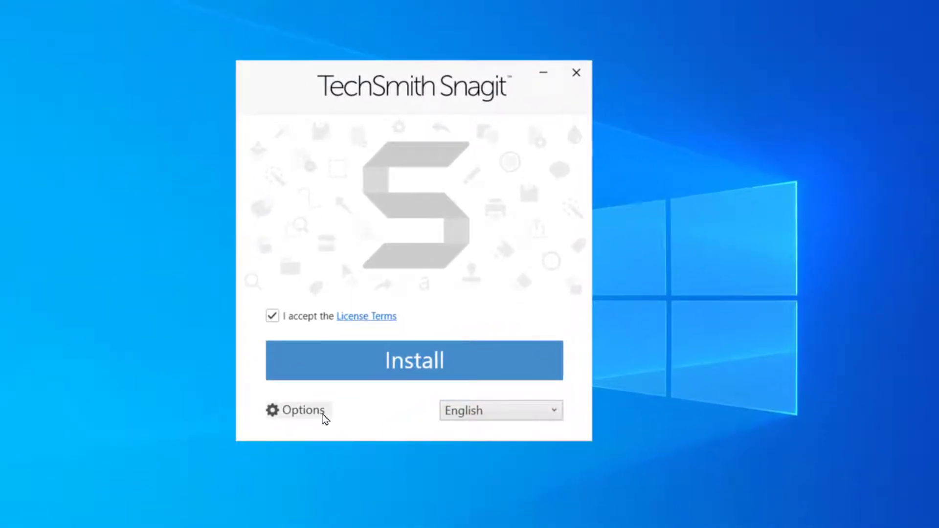
Step: In setup options, disable Run when Windows starts and enable desktop shortcuts
left_click(323, 416)
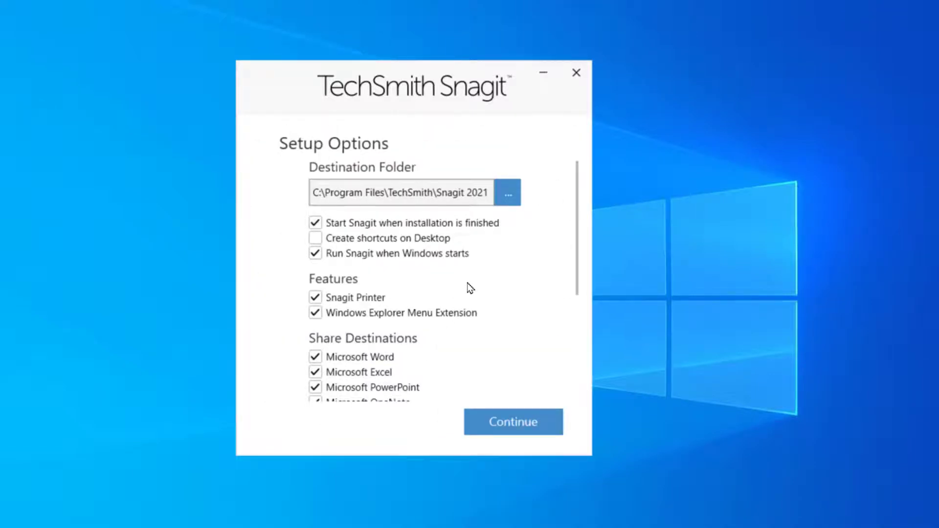
left_click(316, 253)
left_click(317, 239)
Step: Uncheck Screencast.com, Knowmia, YouTube, Google Drive, Dropbox, OneDrive for Business, Box, Slack, Twitter, SharePoint, then install
scroll(373, 374, "down", 3)
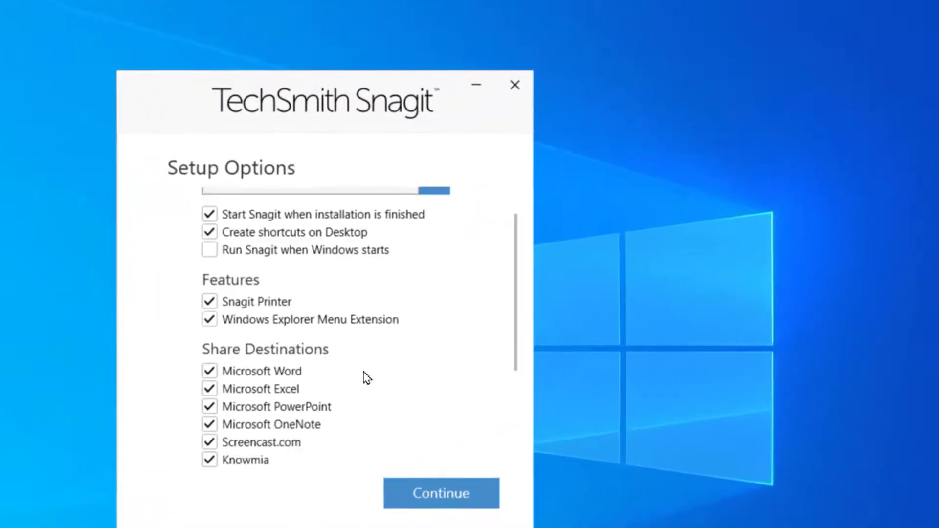
scroll(364, 377, "down", 1)
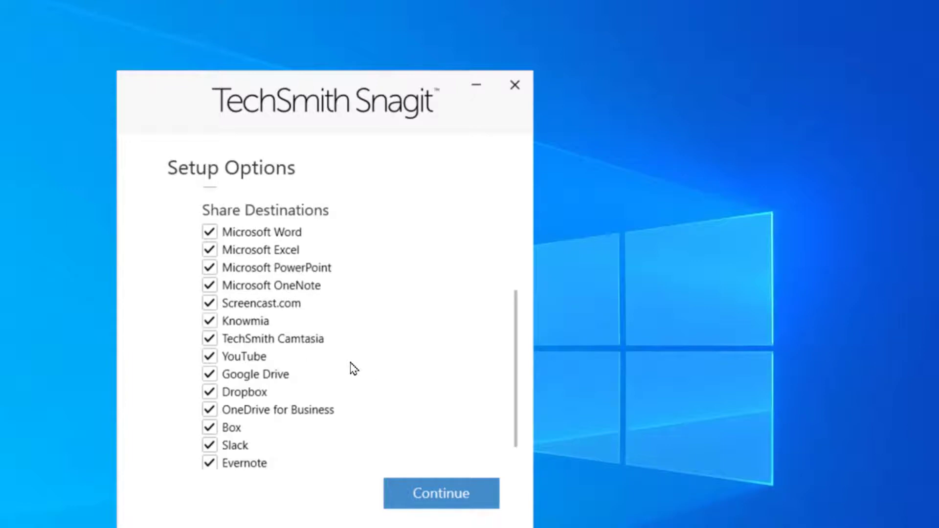
left_click(210, 304)
left_click(209, 323)
left_click(209, 357)
left_click(209, 375)
left_click(210, 393)
left_click(210, 411)
left_click(209, 428)
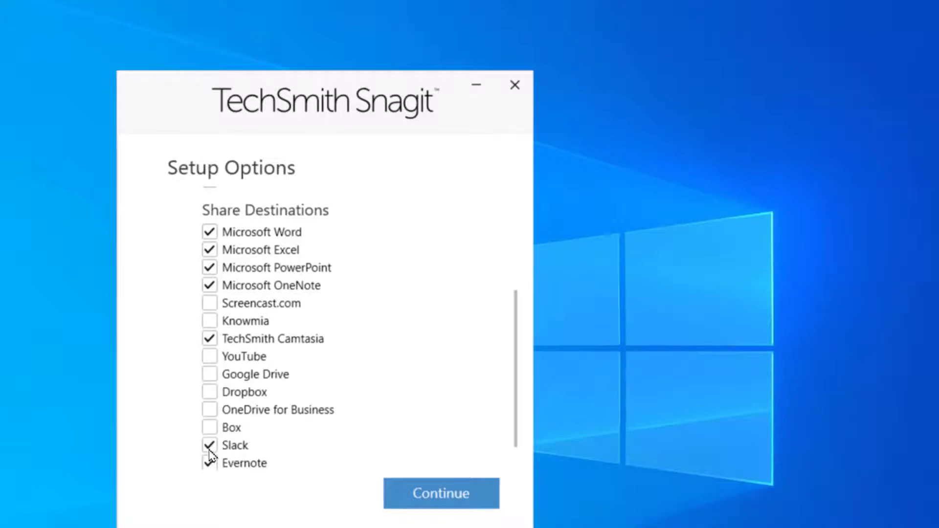
left_click(209, 445)
scroll(318, 440, "down", 1)
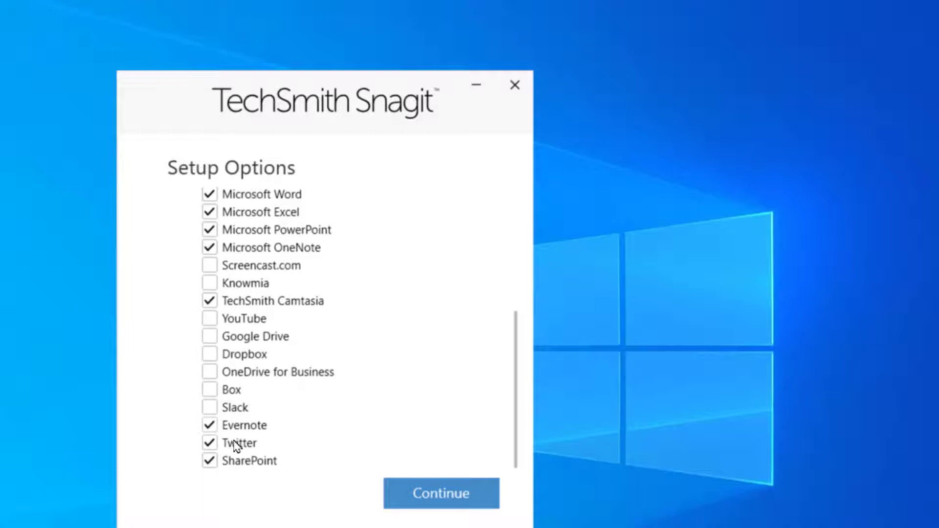
left_click(210, 443)
left_click(209, 461)
scroll(308, 314, "up", 2)
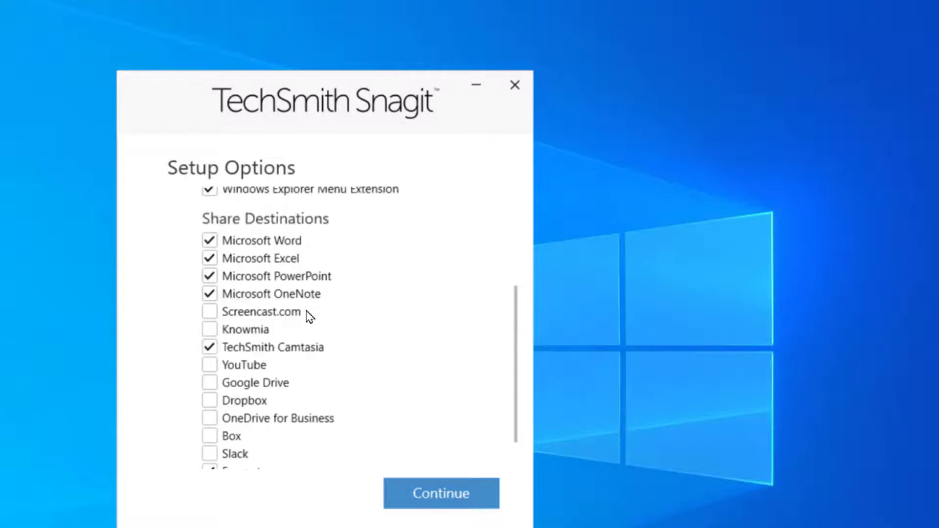
scroll(349, 360, "up", 2)
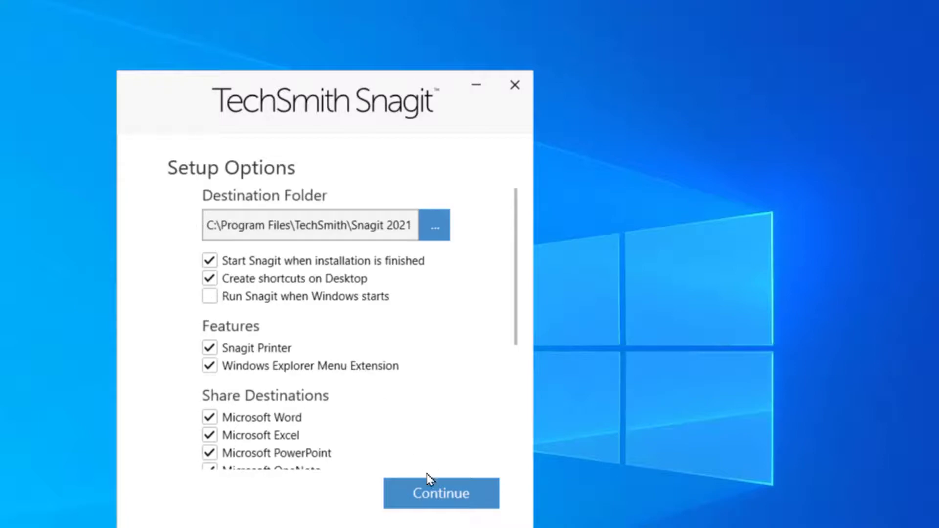
left_click(430, 503)
left_click(335, 421)
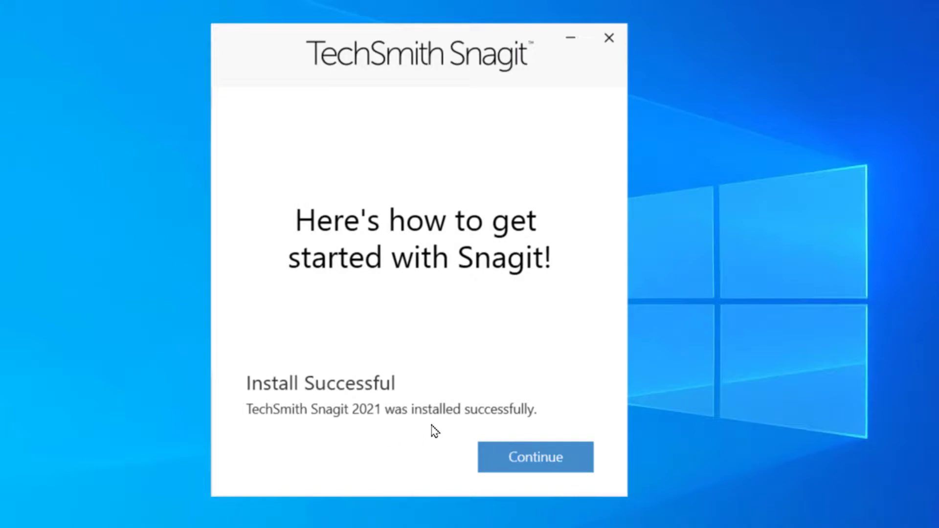
Step: Finish the installer and answer Yes so Snagit overrides the capture hotkey
left_click(537, 462)
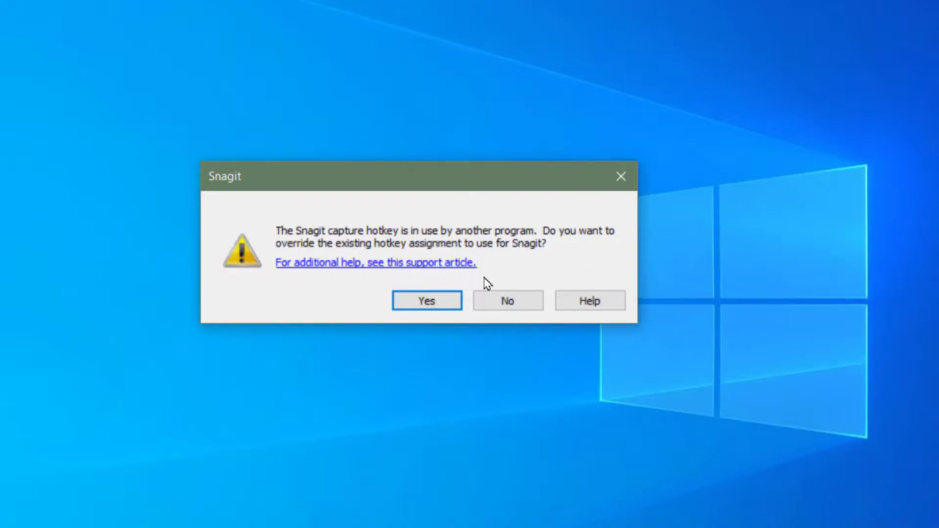
left_click(441, 307)
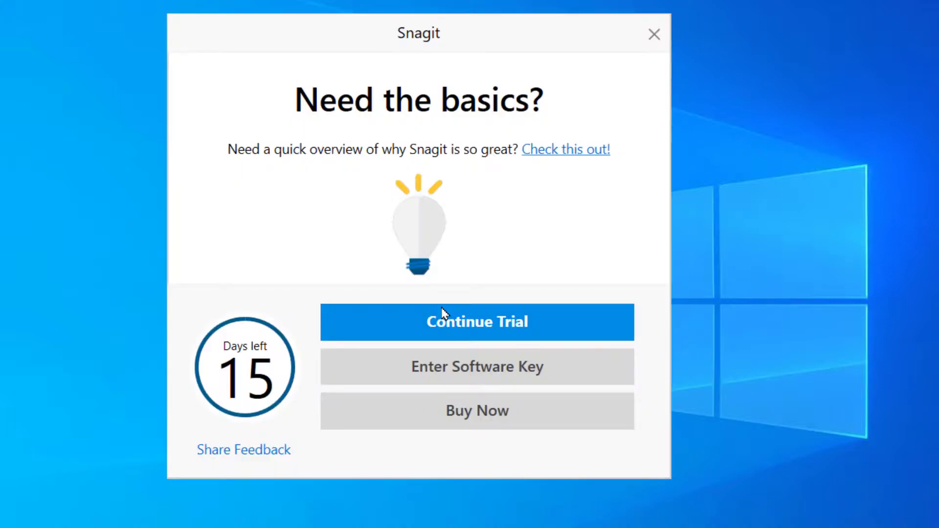
Step: Continue the Snagit free trial to reach the Capture window
left_click(454, 318)
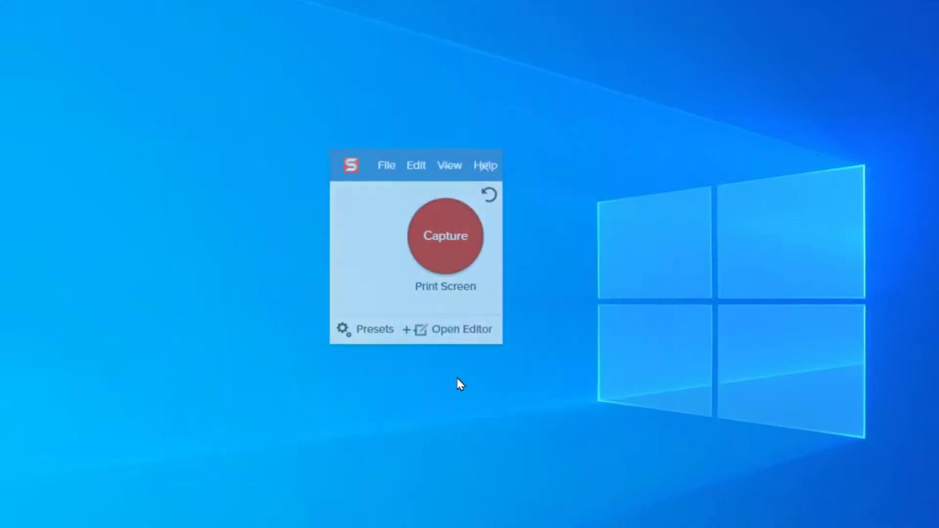